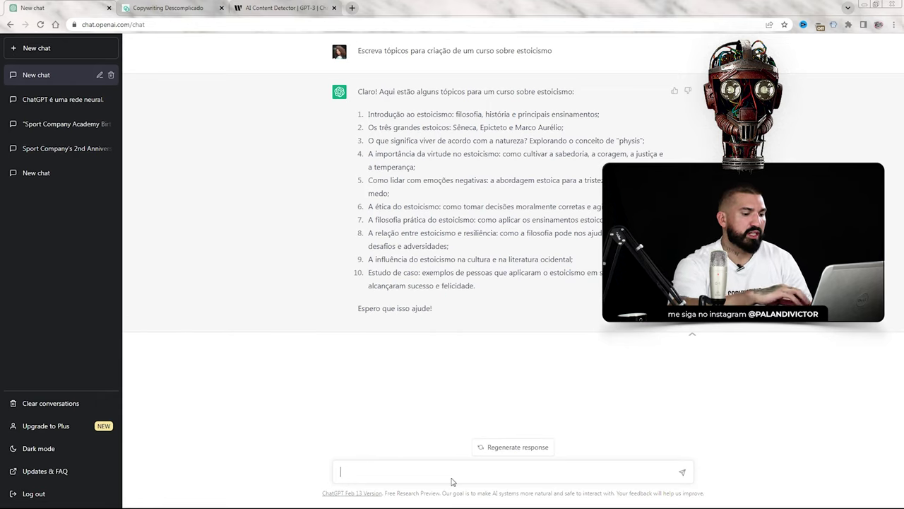
Ask for course bonus ideas with the prompt "Muito bom! E quais bônus eu posso incluir neste curso?"
type("uito bom! E quais bônus eu posso incluir ne")
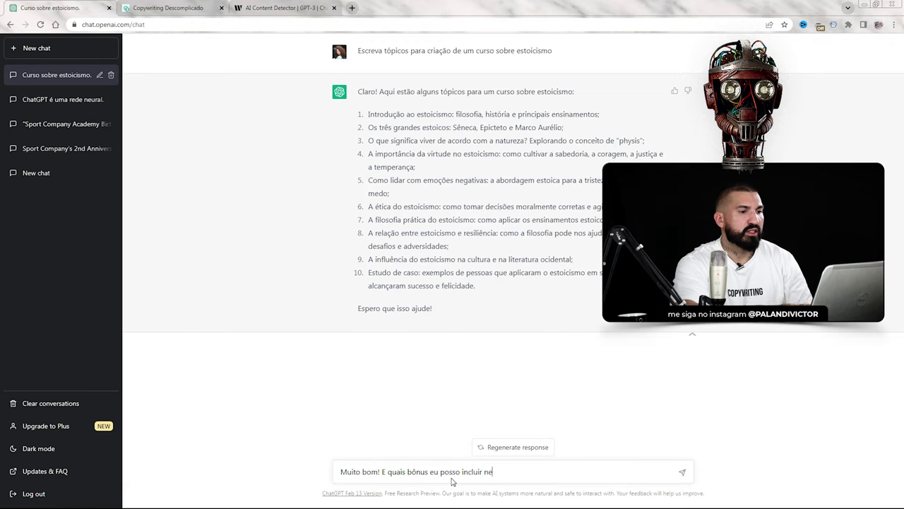
type("?")
key("Return")
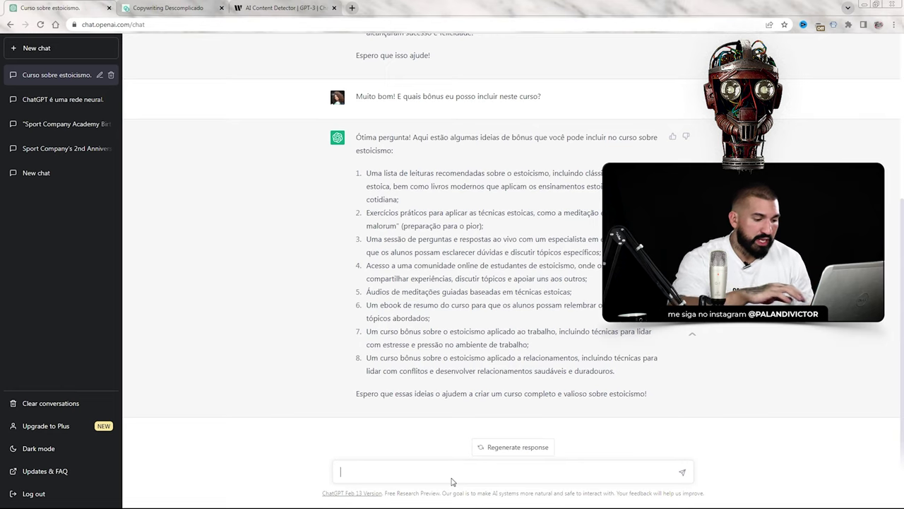
Request a class schedule with the prompt "Crie um cronograma de aulas baseado nos tópicos que você criou sobre o curso"
type("ronograma de aulas baseado nos tópicos que você criou sobre o curso")
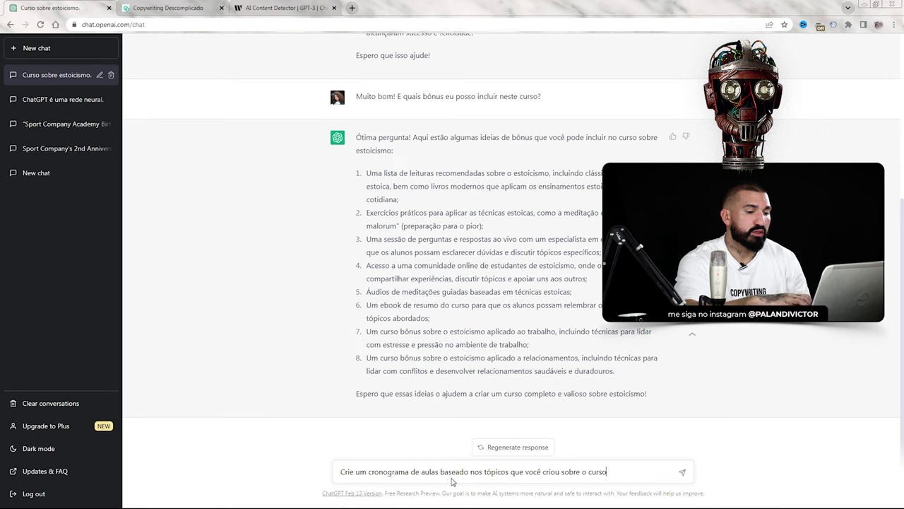
key("Return")
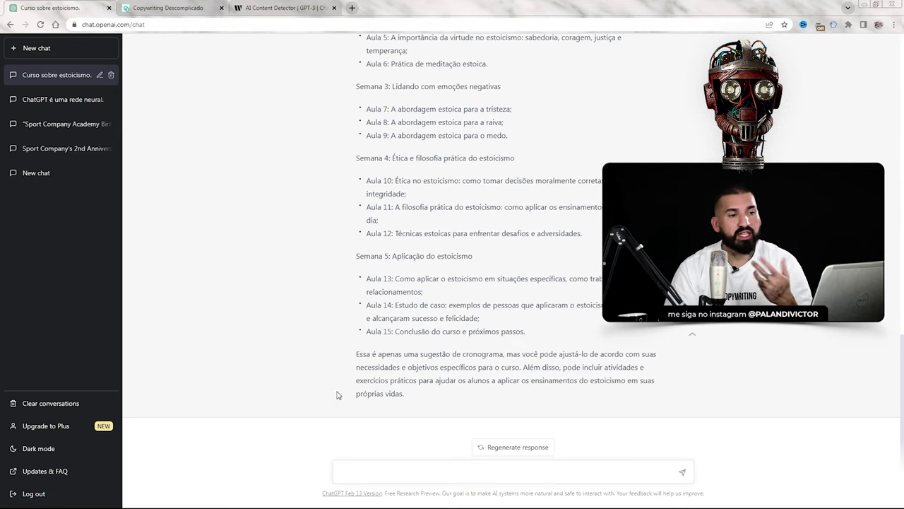
Request the first week's lesson script with the prompt "Escreva o roteiro de aulas da semana 1"
scroll(381, 368, "up", 2)
scroll(418, 324, "down", 2)
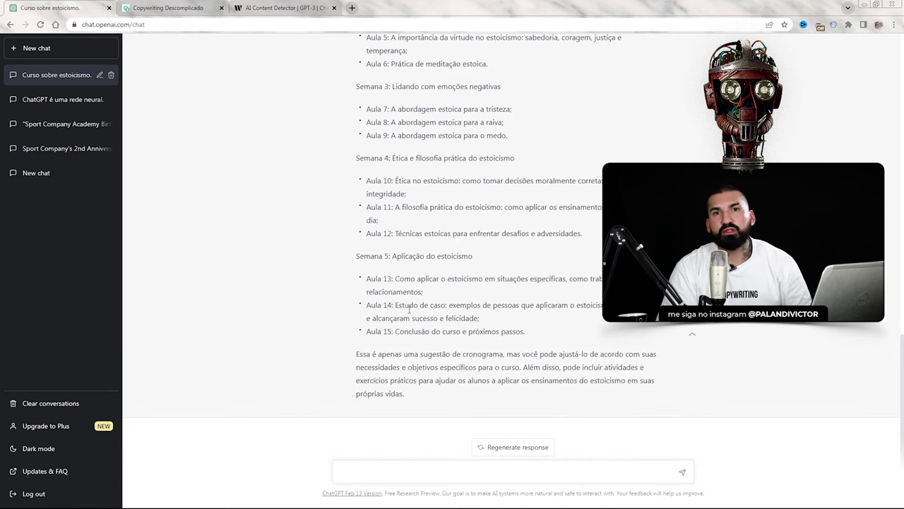
scroll(494, 296, "up", 4)
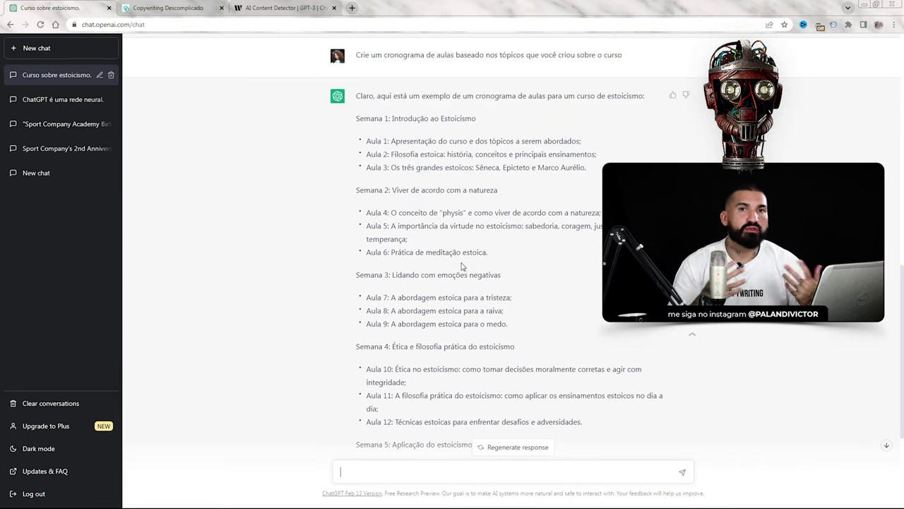
scroll(396, 300, "down", 4)
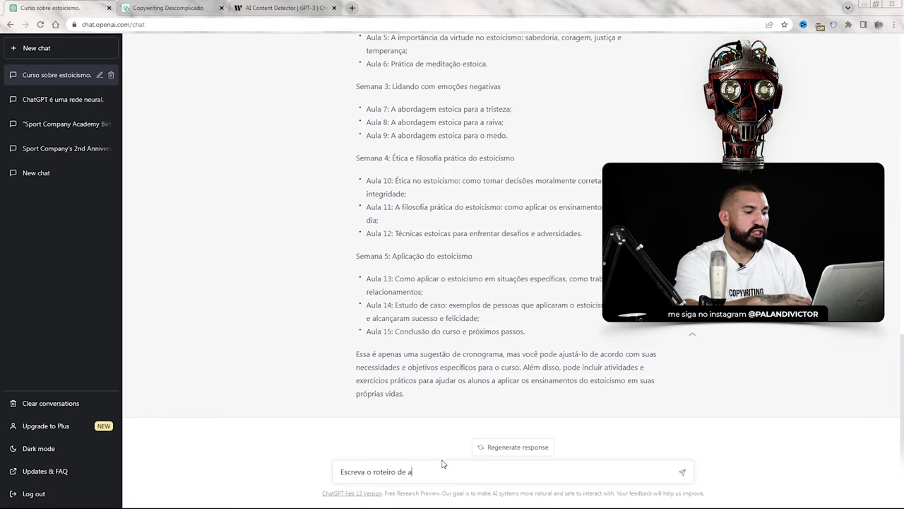
type("emana 1")
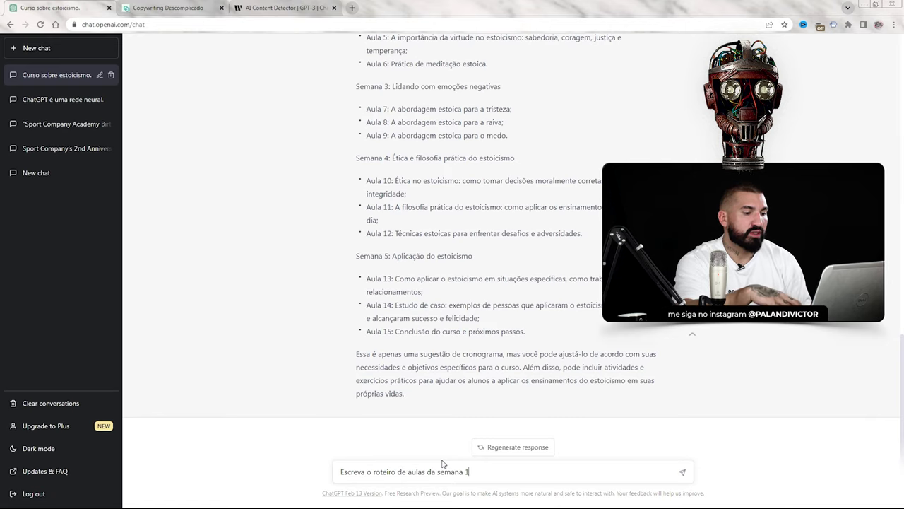
key("Return")
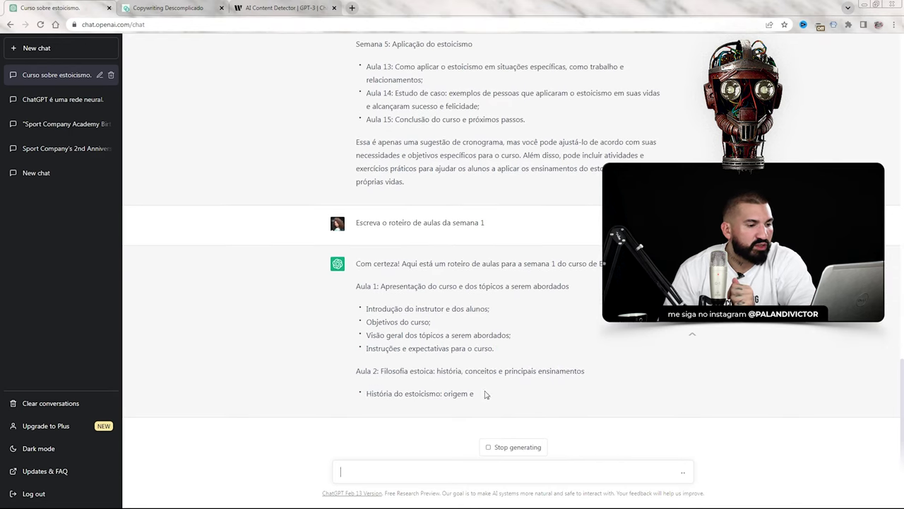
Review the course topics, bonus ideas and weekly class schedule from the earlier answers in the conversation
scroll(441, 274, "up", 5)
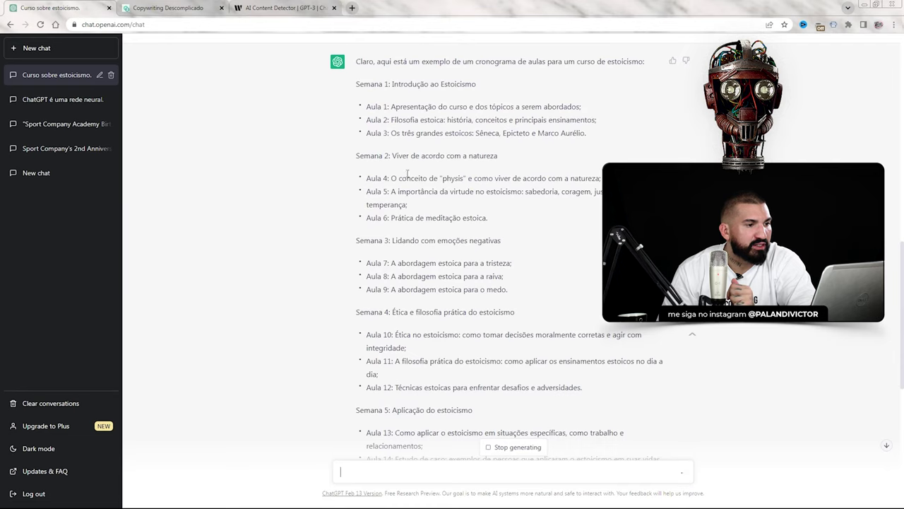
left_click_drag(367, 118, 603, 124)
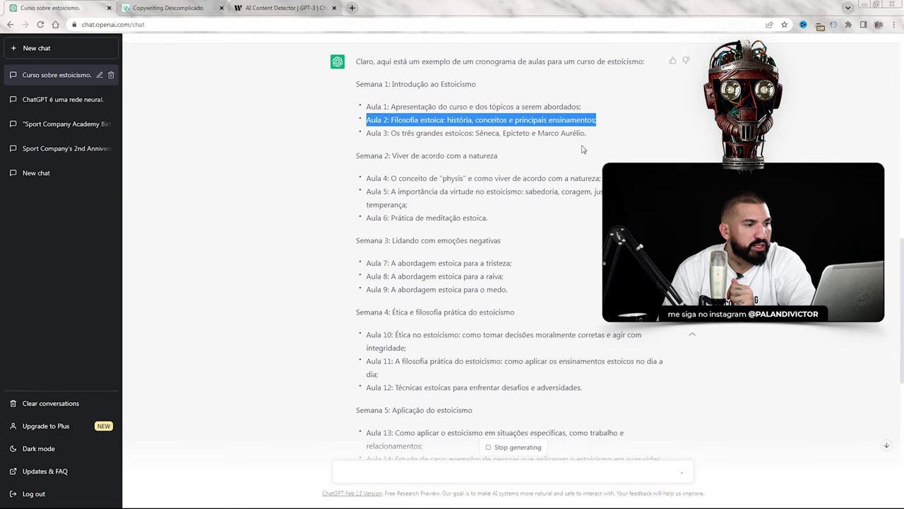
scroll(558, 177, "up", 10)
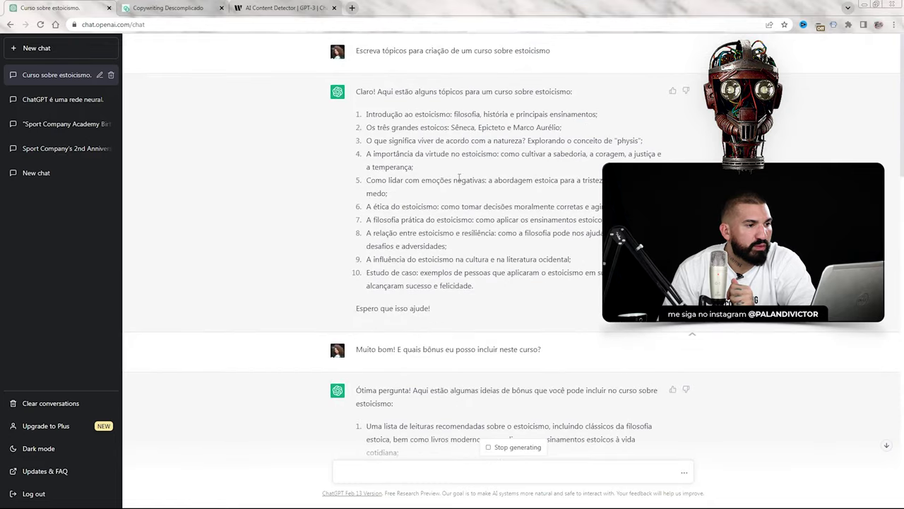
scroll(386, 125, "down", 2)
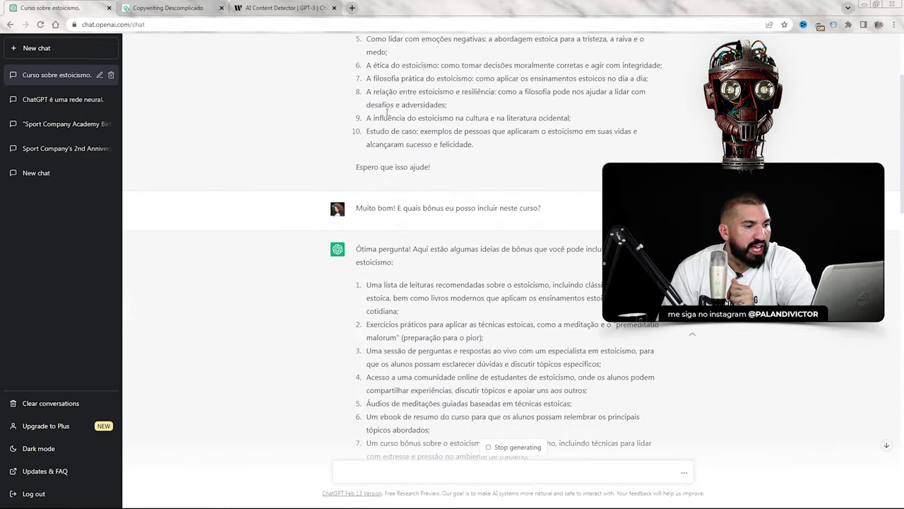
scroll(426, 86, "down", 6)
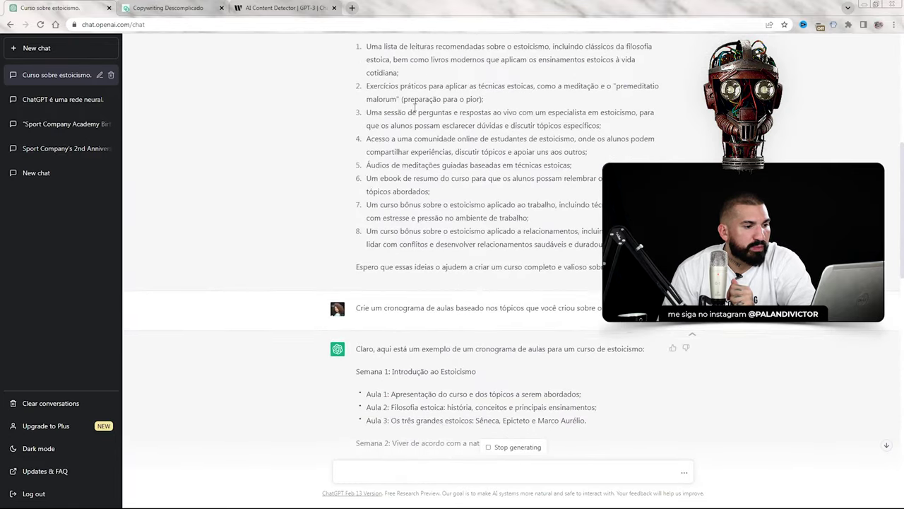
left_click_drag(375, 160, 594, 162)
left_click(418, 172)
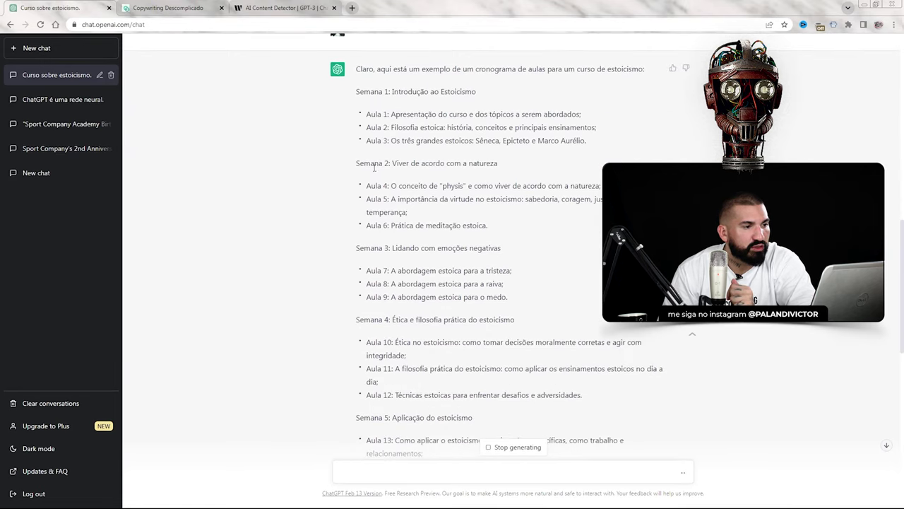
scroll(407, 106, "down", 4)
scroll(409, 87, "down", 4)
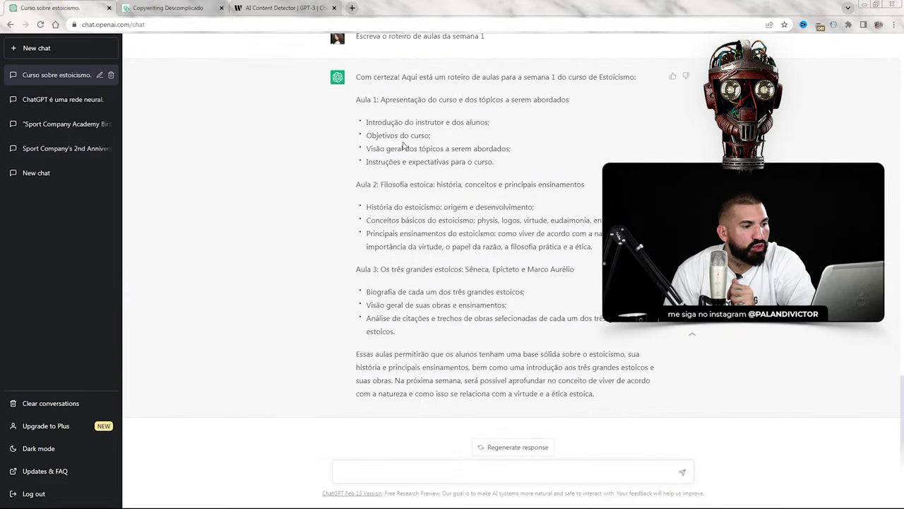
Compare the Semana 1 lessons in the schedule with the lesson script, examining the points under Aula 1, Aula 2 and Aula 3
scroll(368, 201, "up", 10)
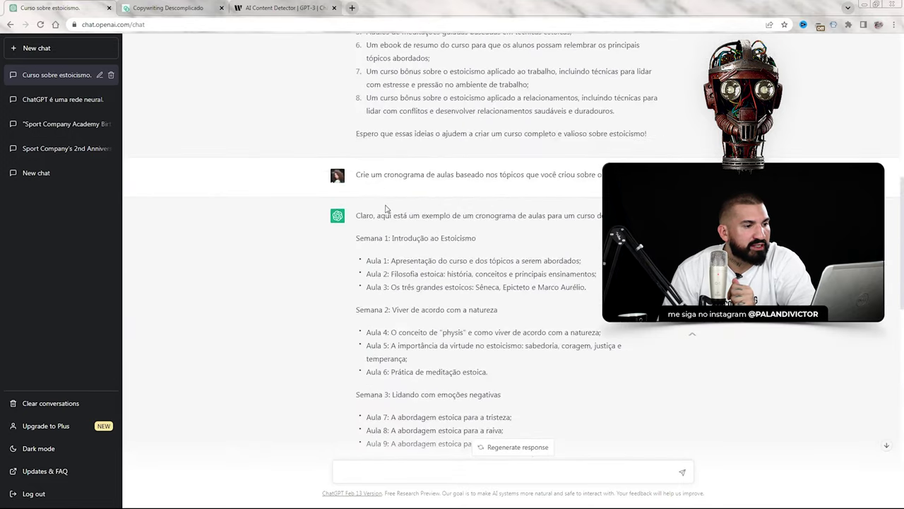
left_click_drag(367, 261, 587, 289)
scroll(396, 196, "down", 10)
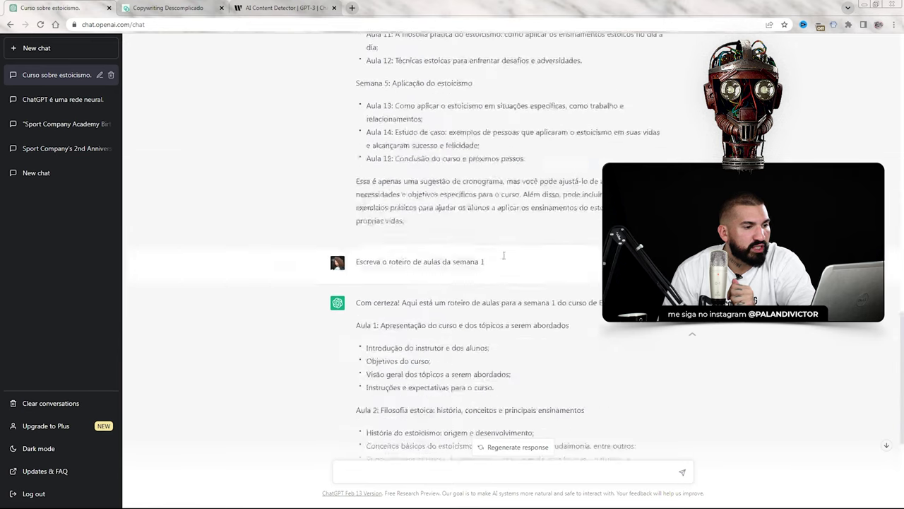
scroll(355, 117, "up", 1)
scroll(361, 139, "down", 1)
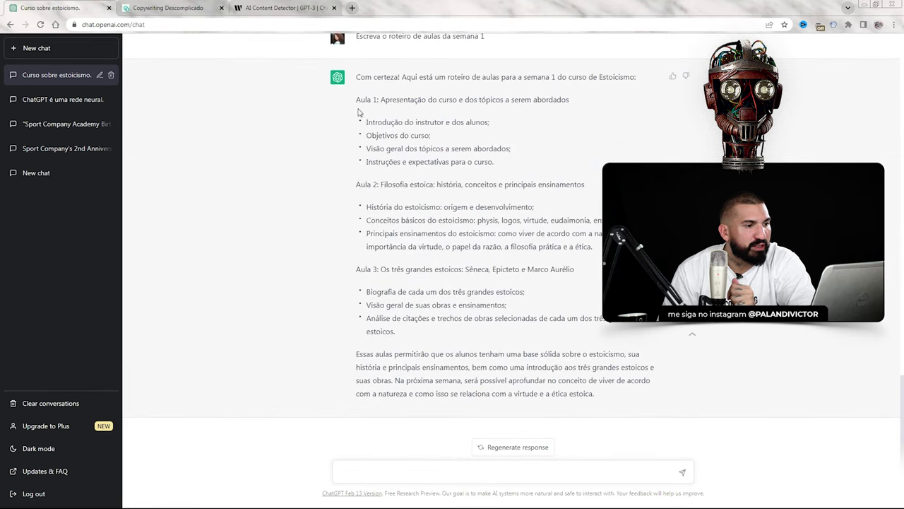
left_click_drag(356, 100, 585, 185)
left_click(528, 198)
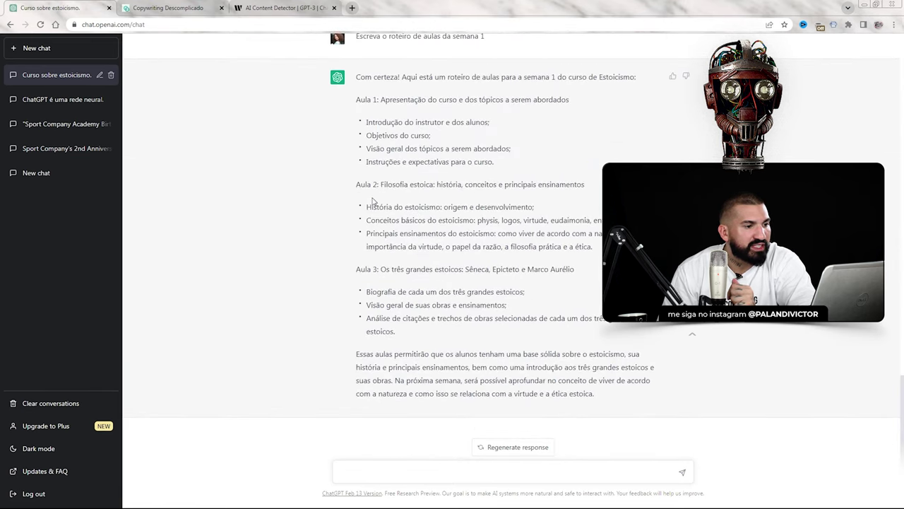
left_click_drag(357, 185, 602, 195)
left_click(506, 221)
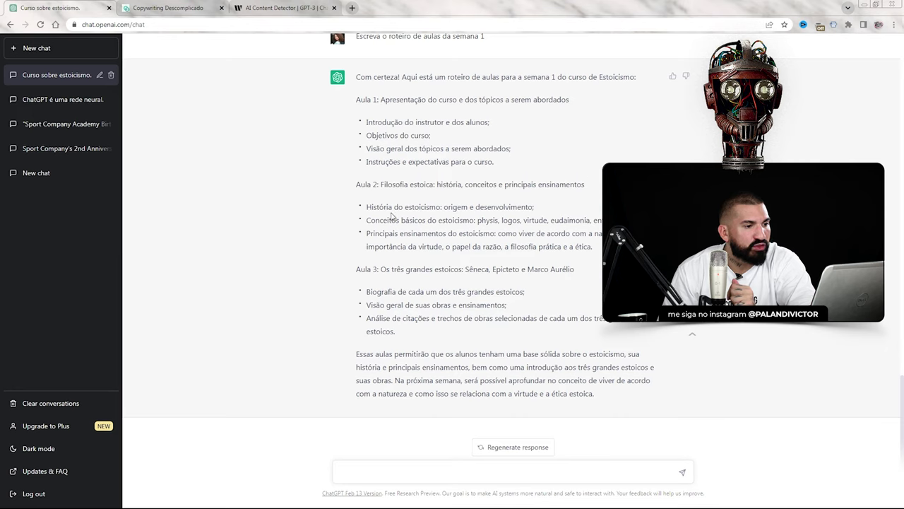
left_click_drag(421, 233, 574, 233)
left_click_drag(474, 220, 498, 220)
left_click(525, 230)
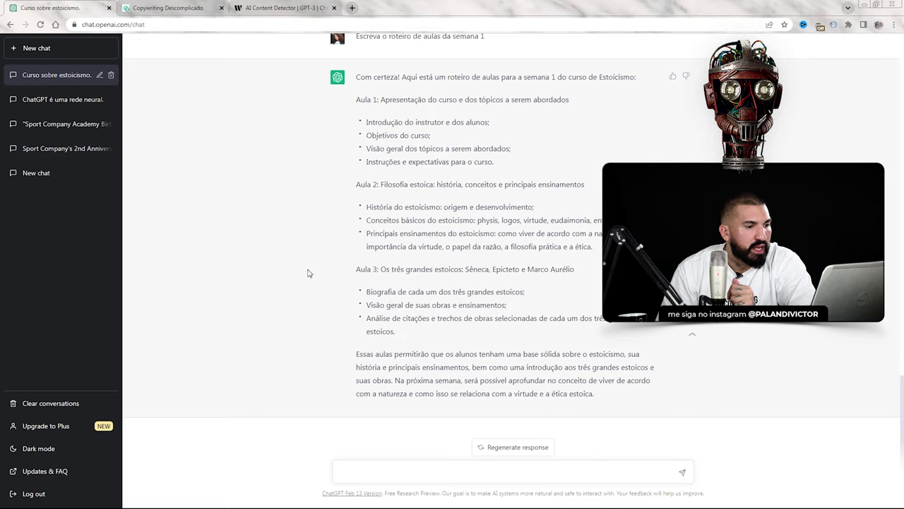
left_click_drag(390, 293, 486, 305)
left_click_drag(392, 322, 542, 319)
Copy the week 1 script prompt and resend it as "Escreva o roteiro de aulas da semana 2"
scroll(424, 348, "up", 1)
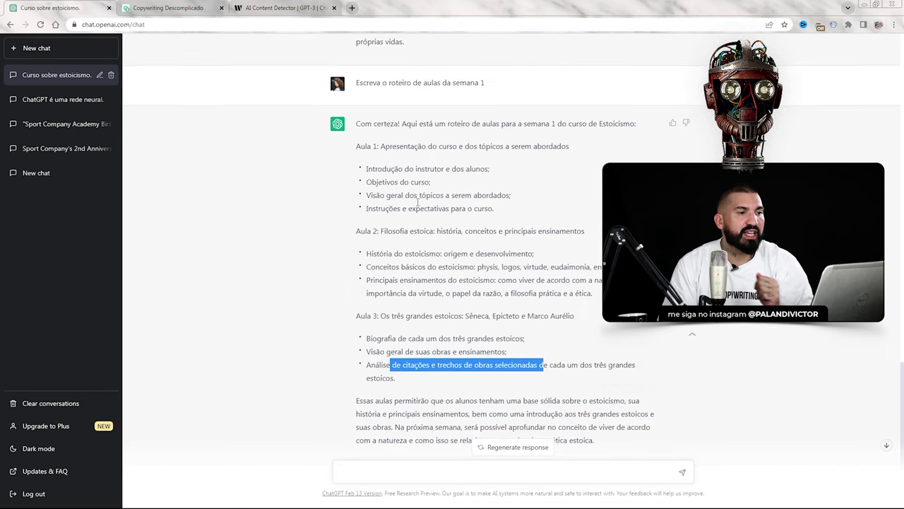
left_click_drag(355, 84, 495, 84)
key("ctrl+c")
scroll(424, 329, "down", 1)
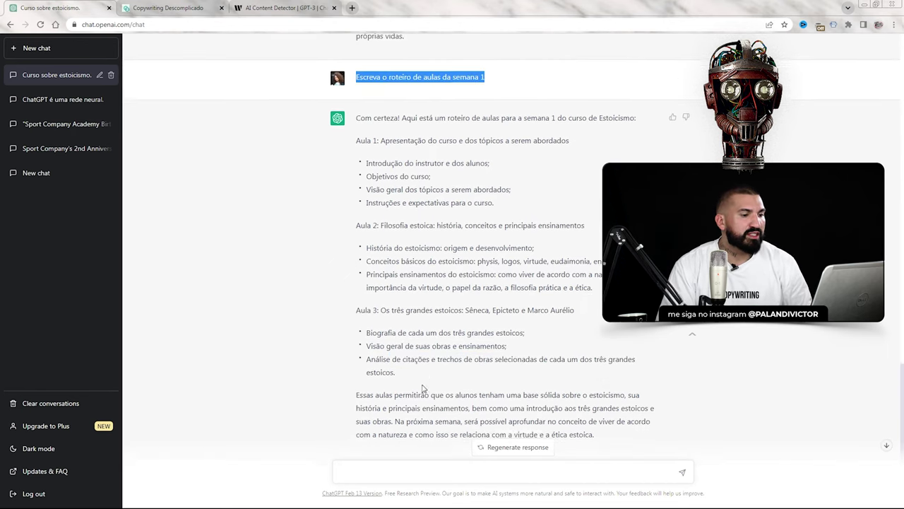
left_click(384, 471)
key("ctrl+v")
type("2")
key("Return")
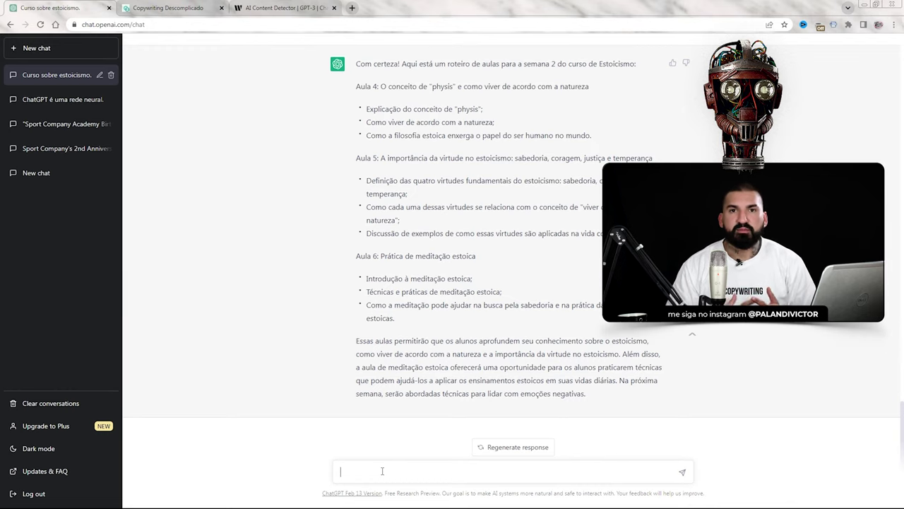
Ask about learners' struggles with the prompt "Qual a maior dificuldade de um aluno ao aprender estoicismo?"
left_click(382, 470)
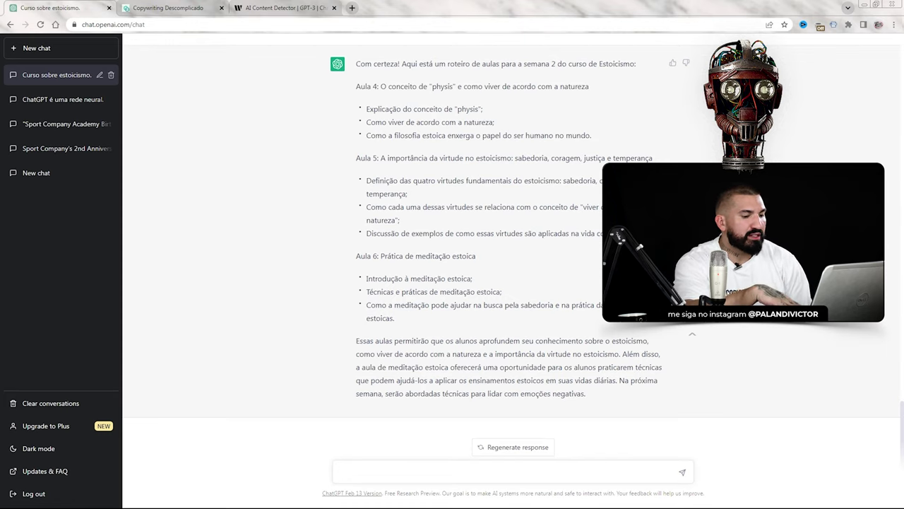
type("Qual a maior")
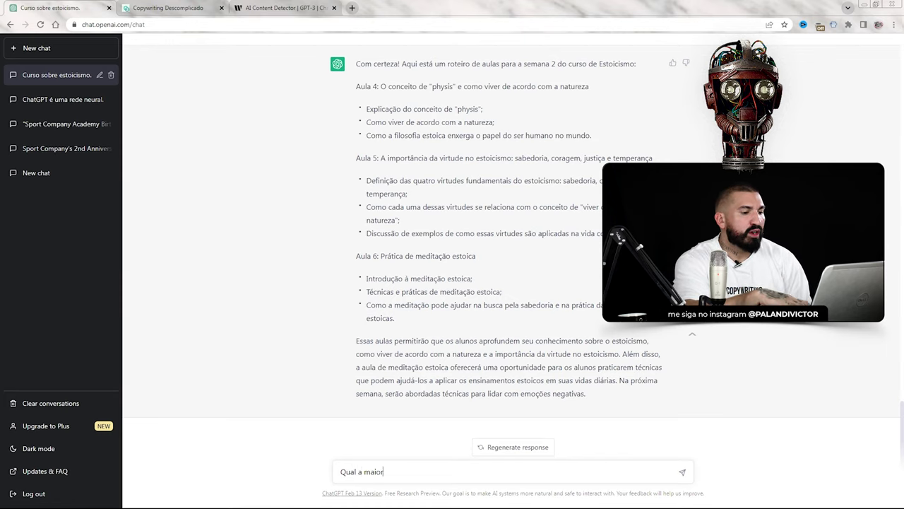
type(" dificuldade de um aluno ao aprende")
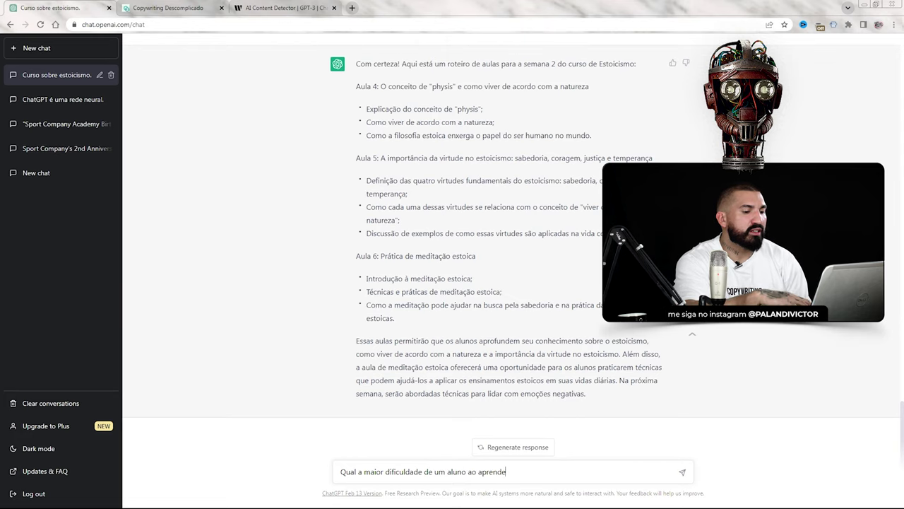
type("r estoicism")
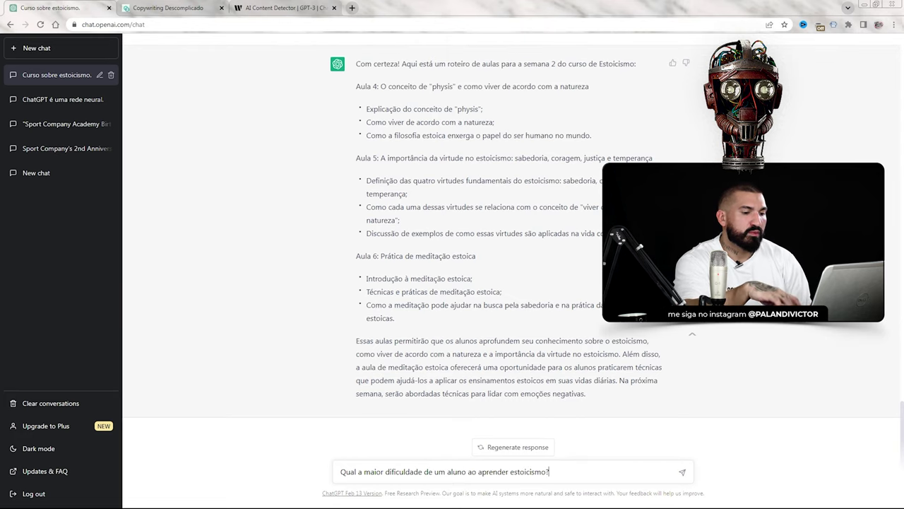
type("o?")
key("Return")
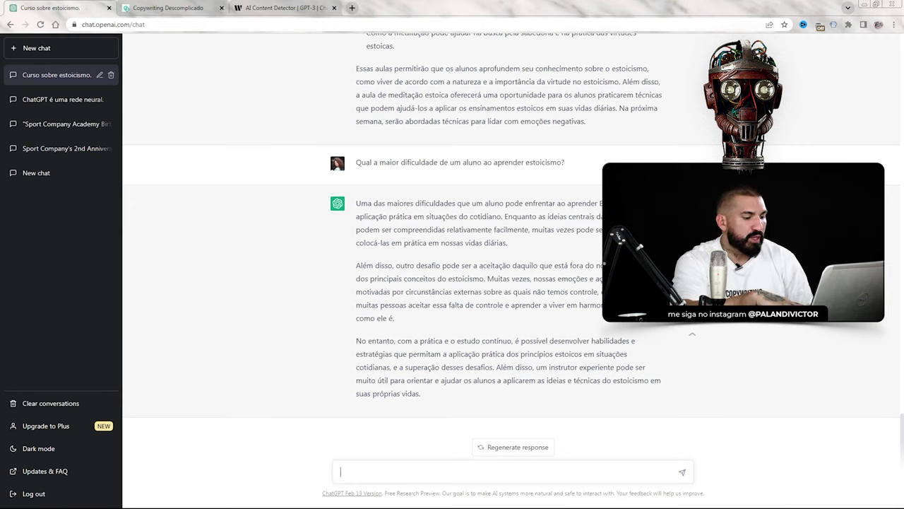
Request a book summary with the prompt "Resumo de Meditações do Marco Aurélio"
type("Resum")
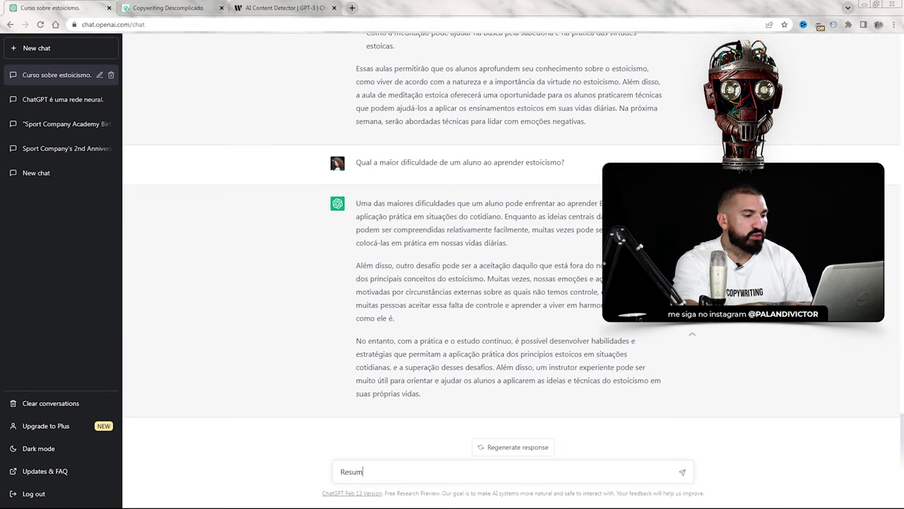
type("o de Meditaç")
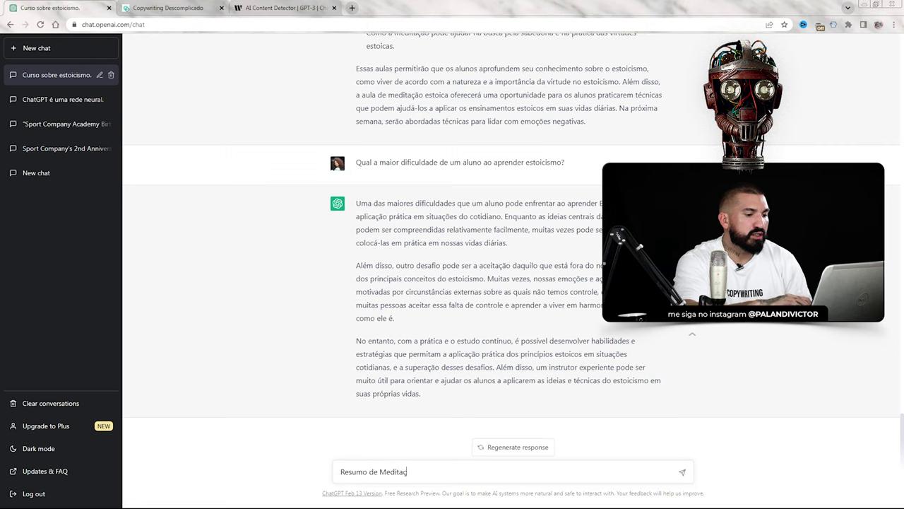
type("ões do Marco ")
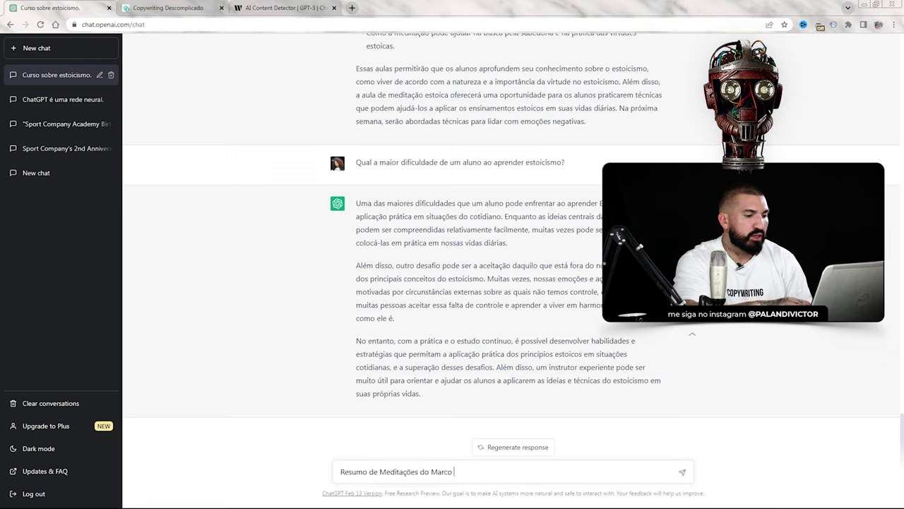
type("Aurélio")
key("Return")
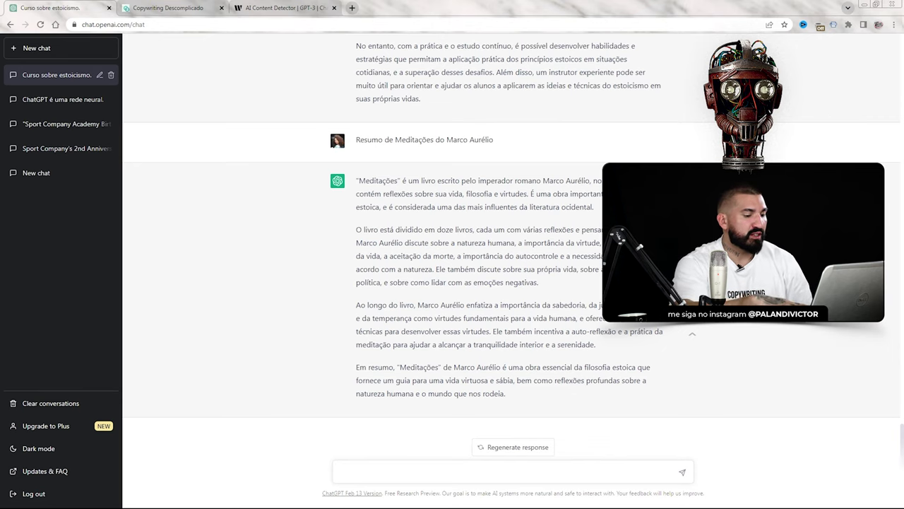
Ask about the book's key ideas with the prompt "Quais os conceitos mais importantes do livro Meditações?"
type("de")
key("BackSpace")
key("BackSpace")
key("BackSpace")
key("BackSpace")
key("BackSpace")
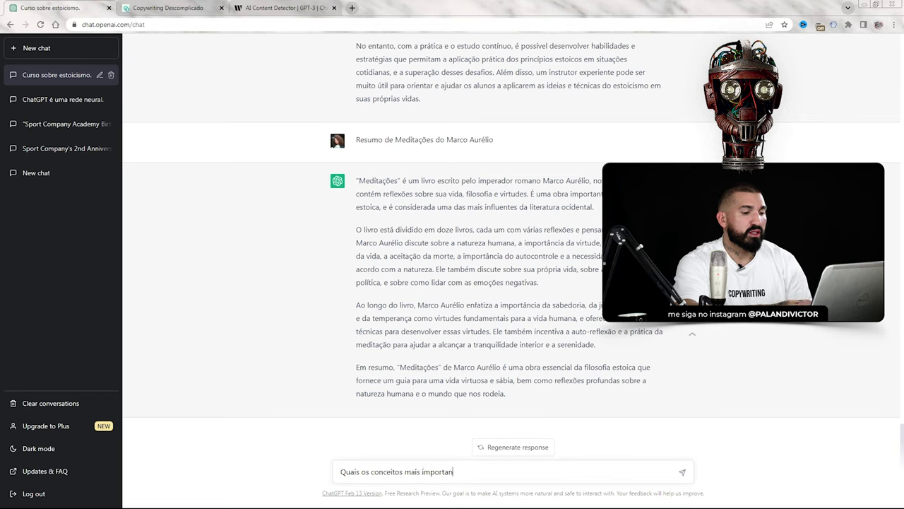
type("s do livro Meditações")
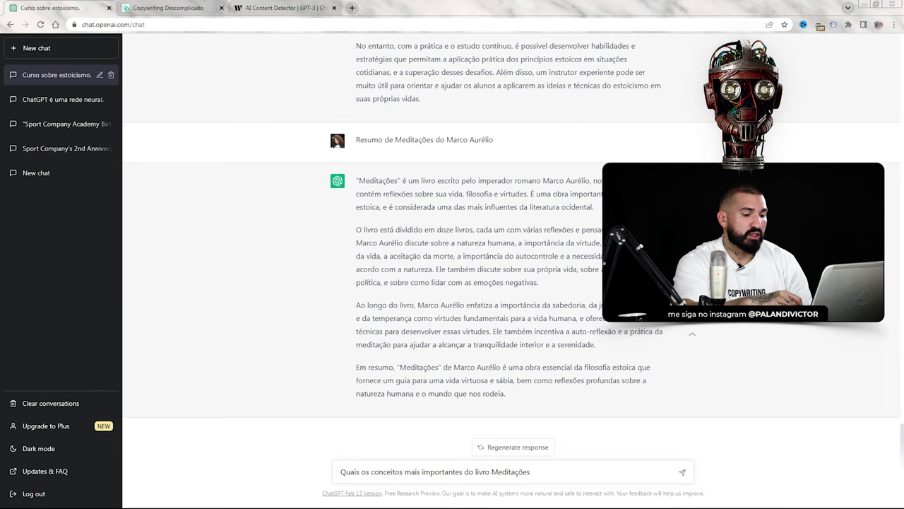
key("Return")
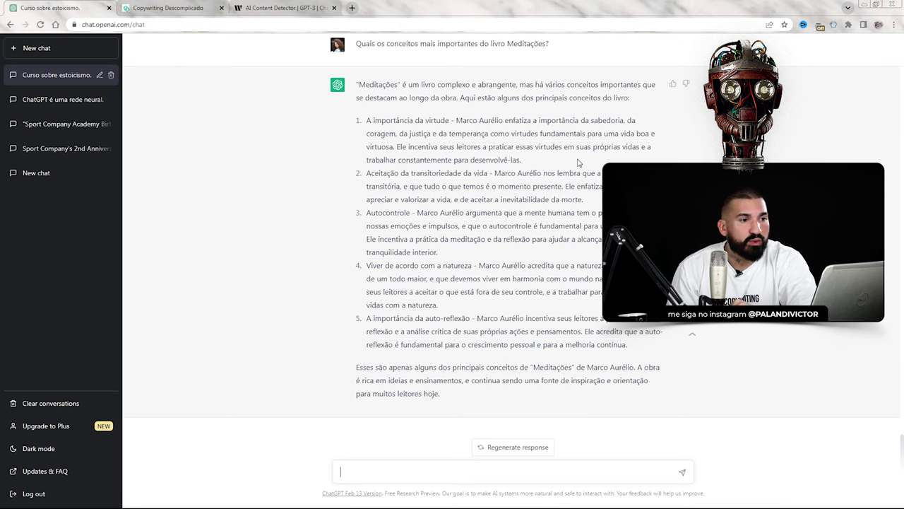
Review the conversation's answers, examining the learner difficulties, the Meditações summary and concepts, and the class schedule
scroll(577, 162, "up", 9)
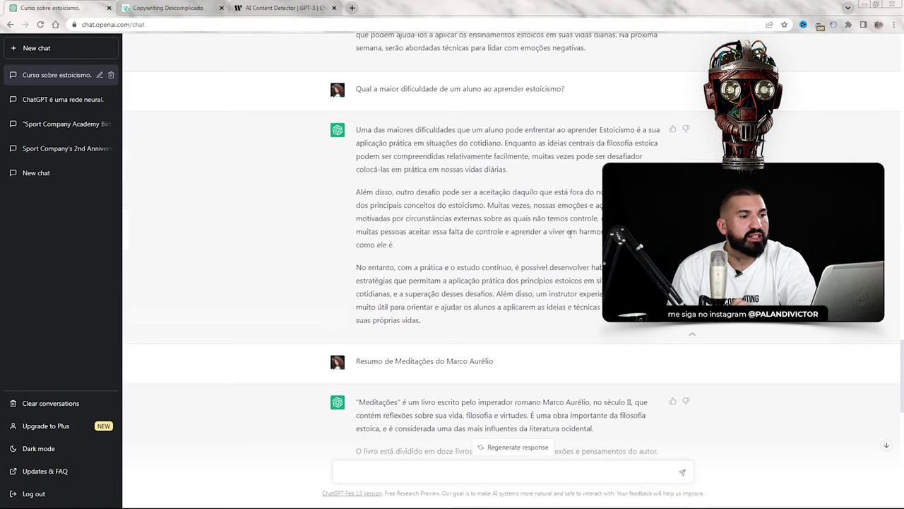
scroll(572, 233, "up", 1)
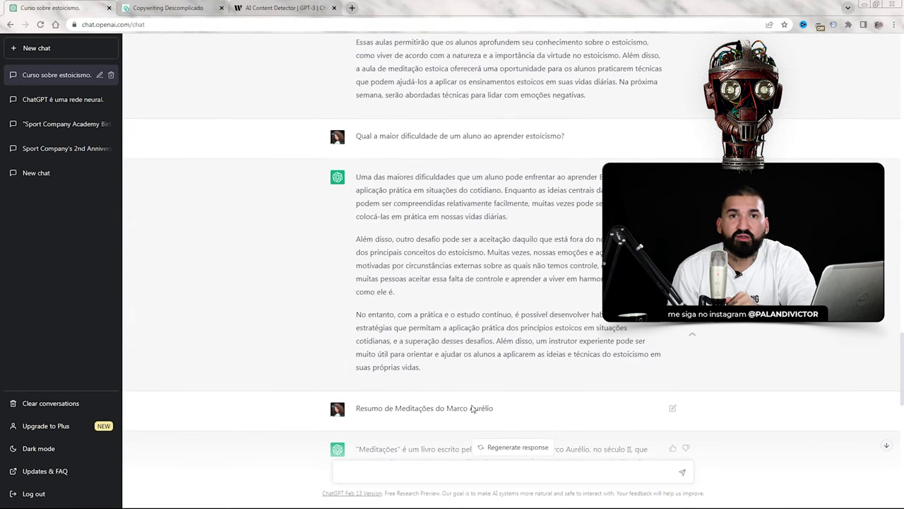
scroll(523, 251, "down", 6)
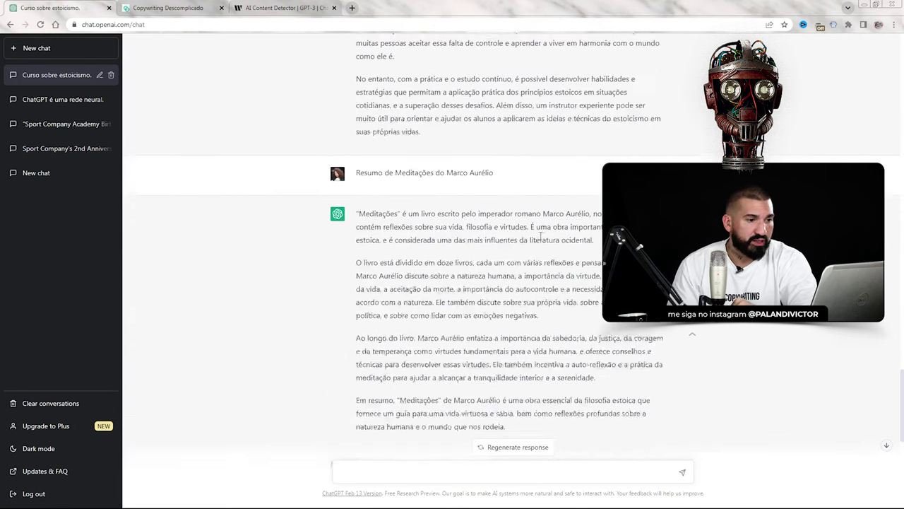
scroll(534, 252, "up", 4)
scroll(537, 252, "down", 5)
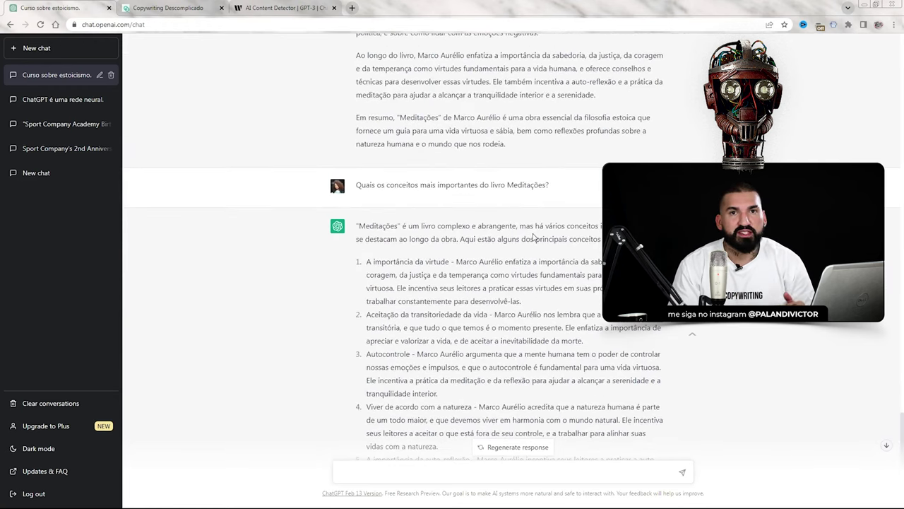
scroll(493, 242, "down", 2)
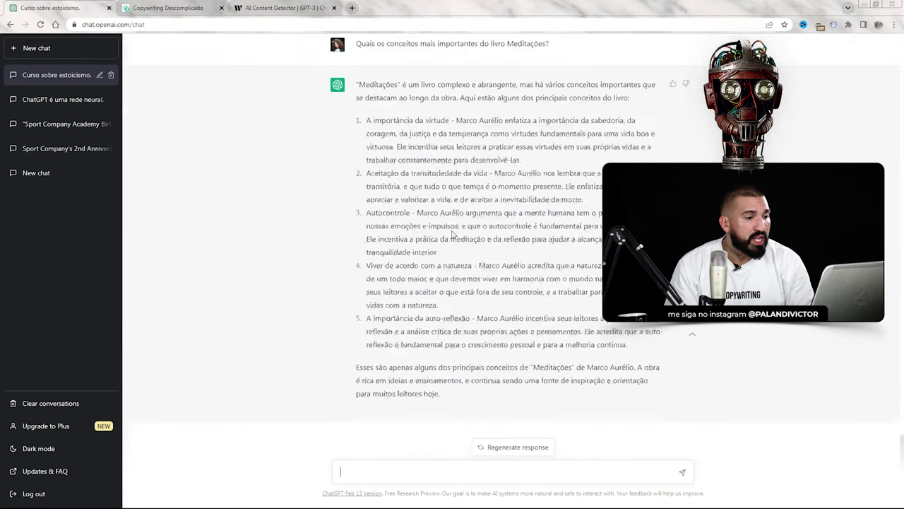
scroll(452, 235, "up", 1)
scroll(452, 234, "down", 20)
scroll(508, 247, "up", 15)
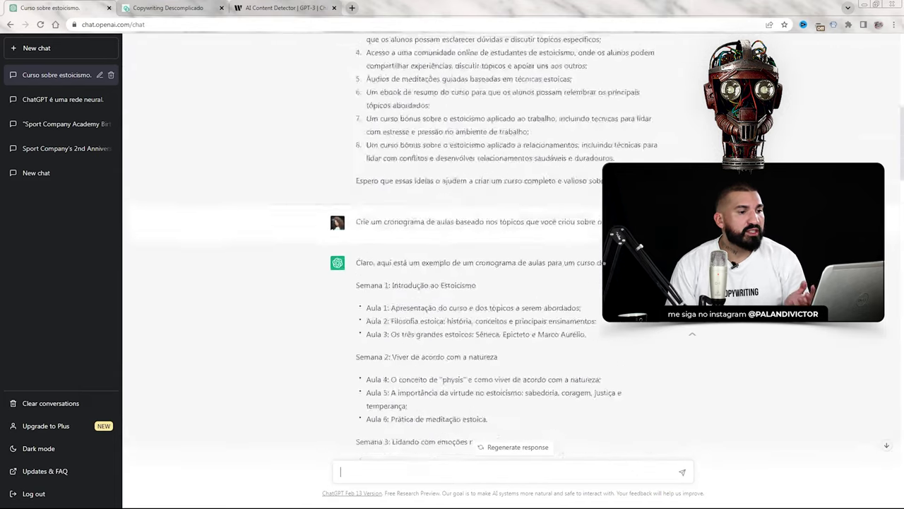
scroll(592, 258, "down", 15)
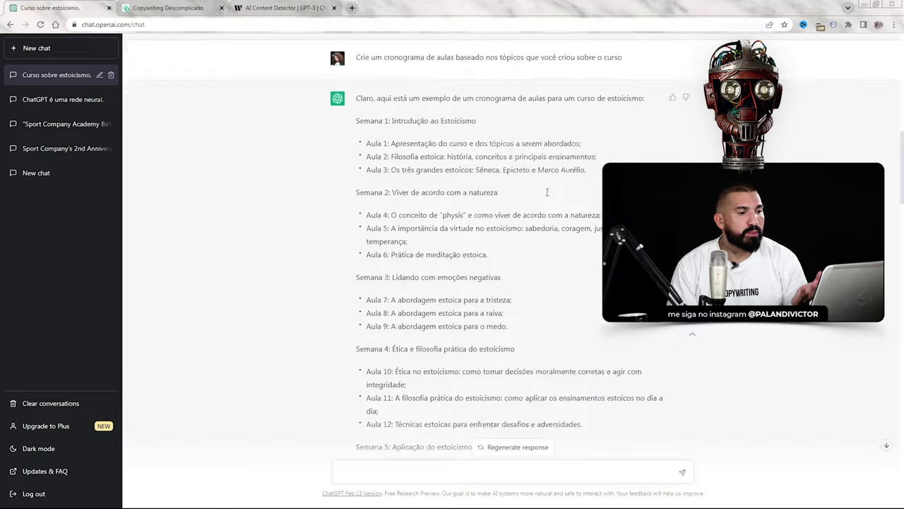
scroll(537, 206, "down", 15)
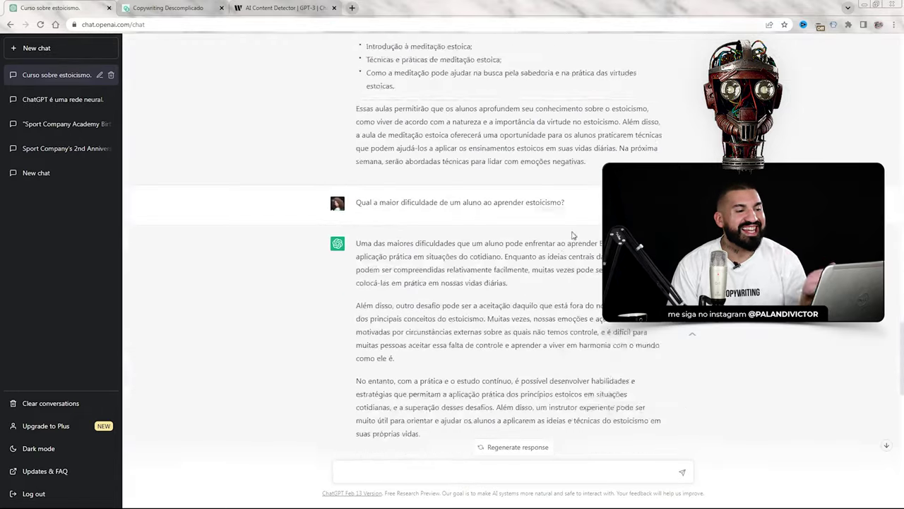
scroll(549, 190, "down", 6)
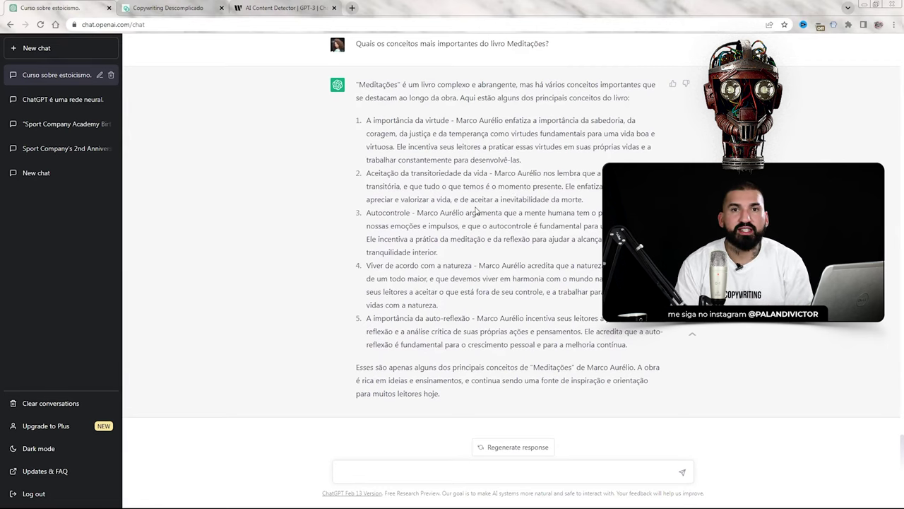
Copy the topic "Ética no estoicismo" from Aula 10 in the class schedule
scroll(494, 254, "up", 15)
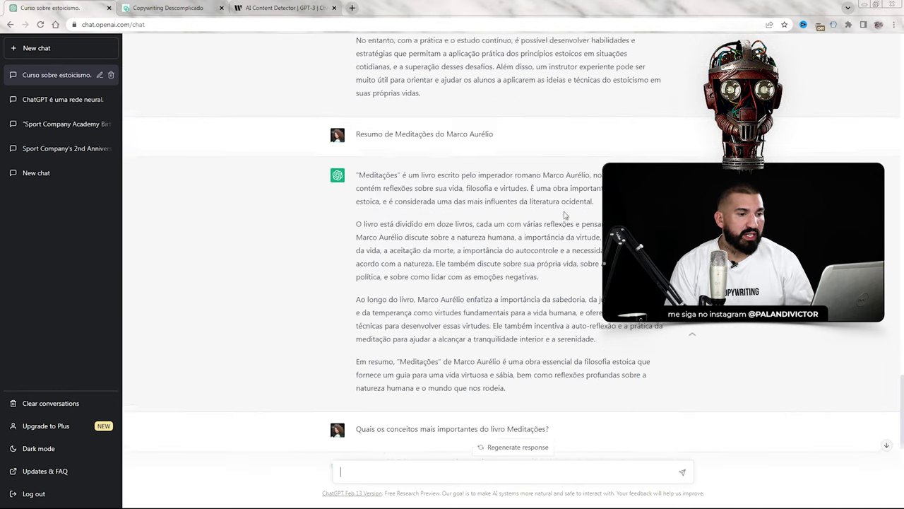
scroll(476, 250, "up", 5)
scroll(476, 250, "down", 5)
scroll(361, 176, "up", 2)
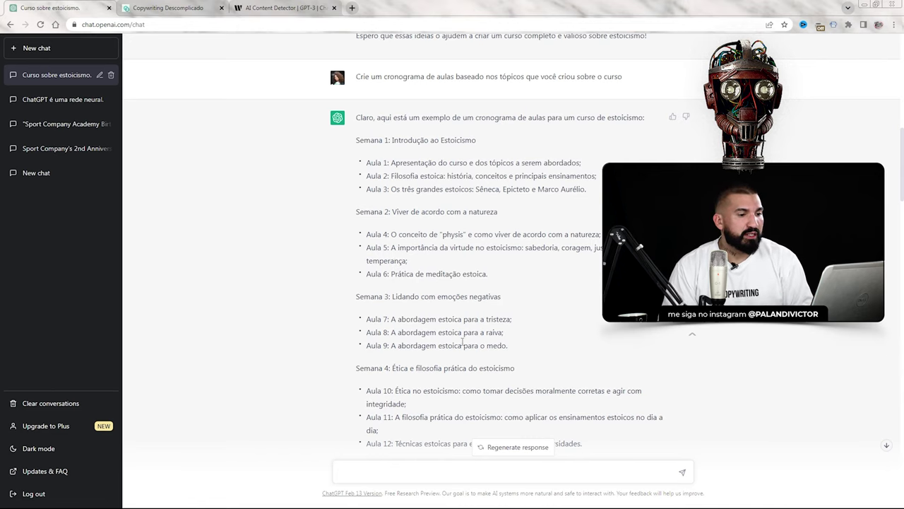
left_click_drag(391, 316, 510, 319)
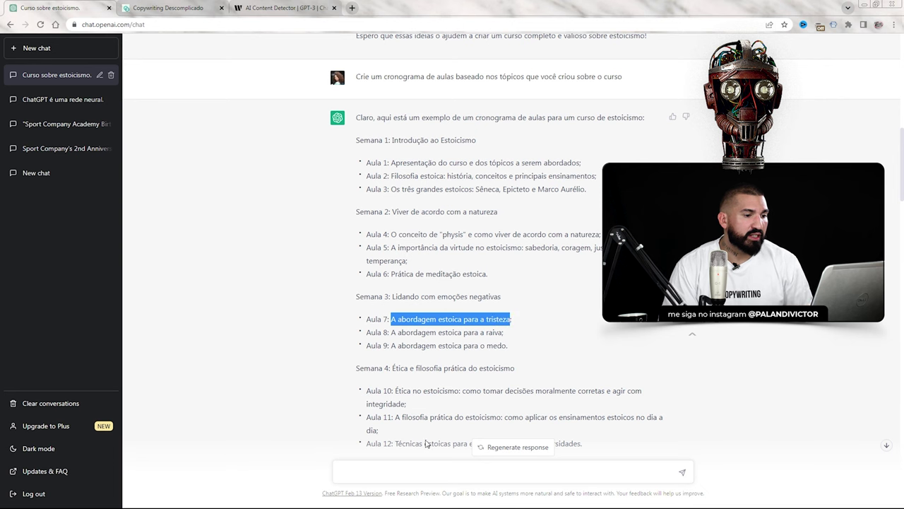
scroll(401, 320, "down", 2)
left_click_drag(398, 251, 460, 250)
key("ctrl+c")
Request an essay on the copied topic with the prompt "Disserte sobre Ética no estoicismo"
left_click(374, 467)
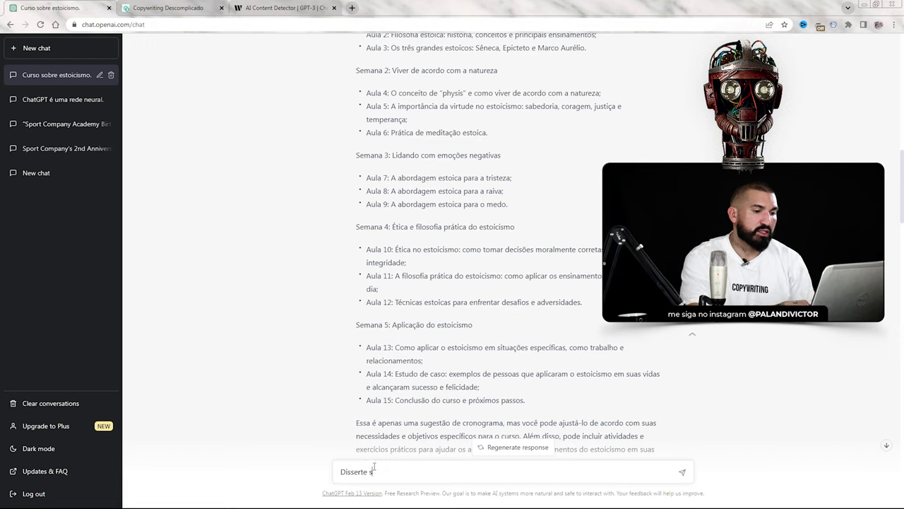
type("Disserte sobre")
key("ctrl+v")
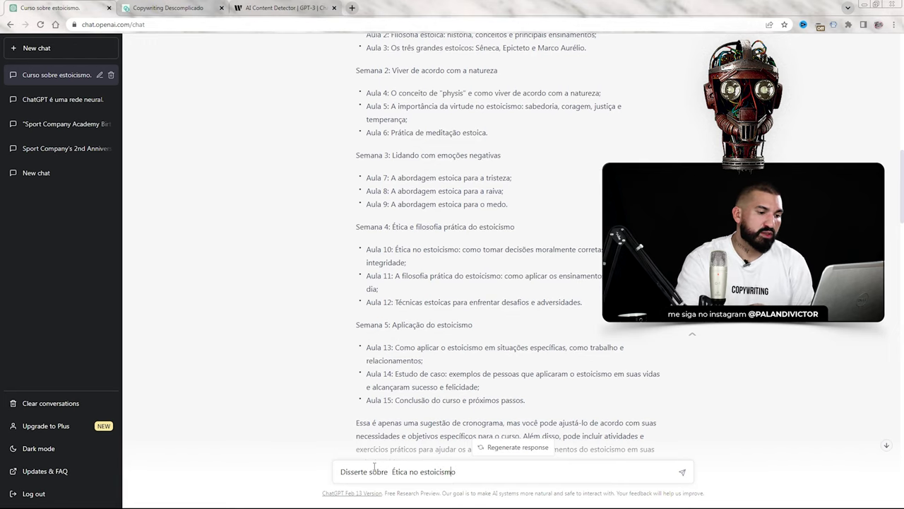
key("BackSpace")
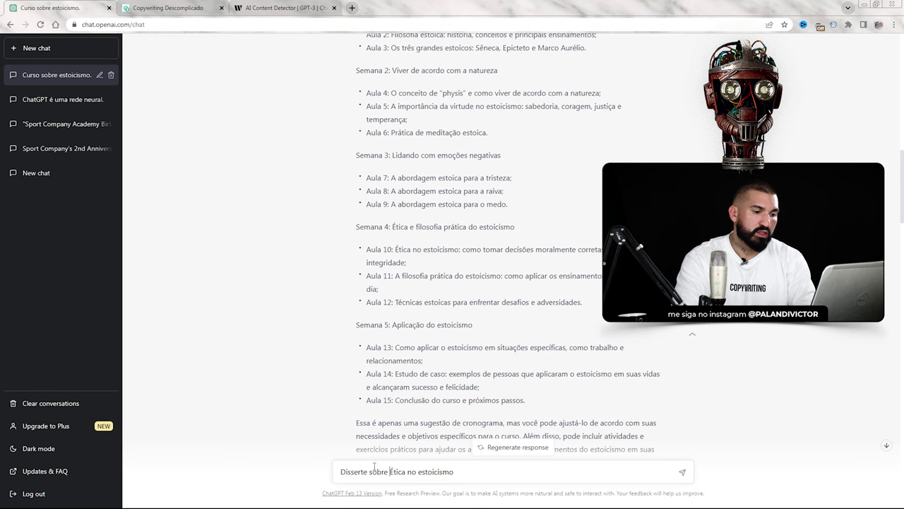
key("Return")
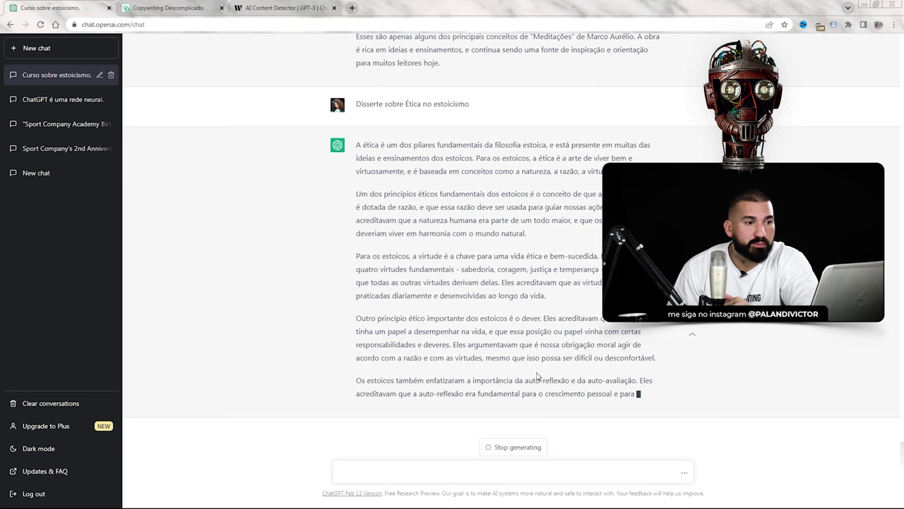
Examine the essay on Stoic ethics and the Meditações concept list, highlighting the first concept, "A importância da virtude"
scroll(537, 286, "up", 3)
scroll(495, 290, "down", 3)
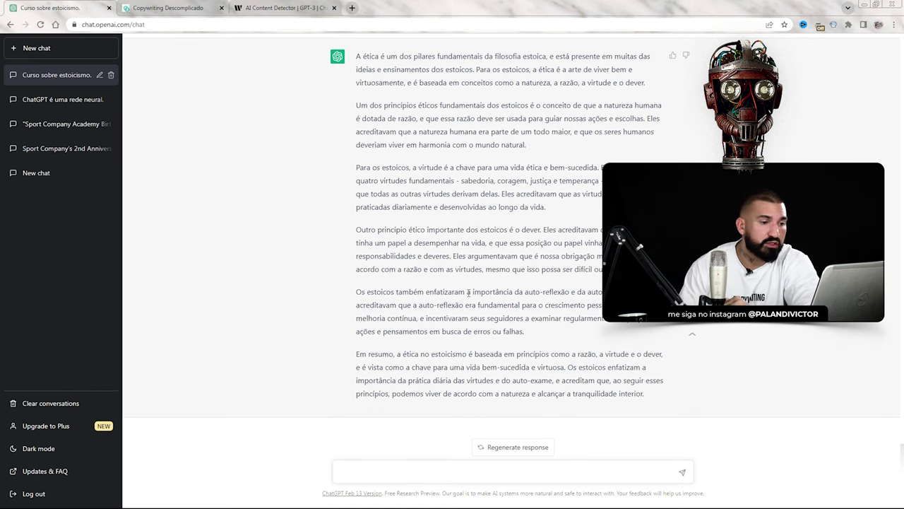
scroll(381, 276, "up", 2)
scroll(472, 164, "down", 2)
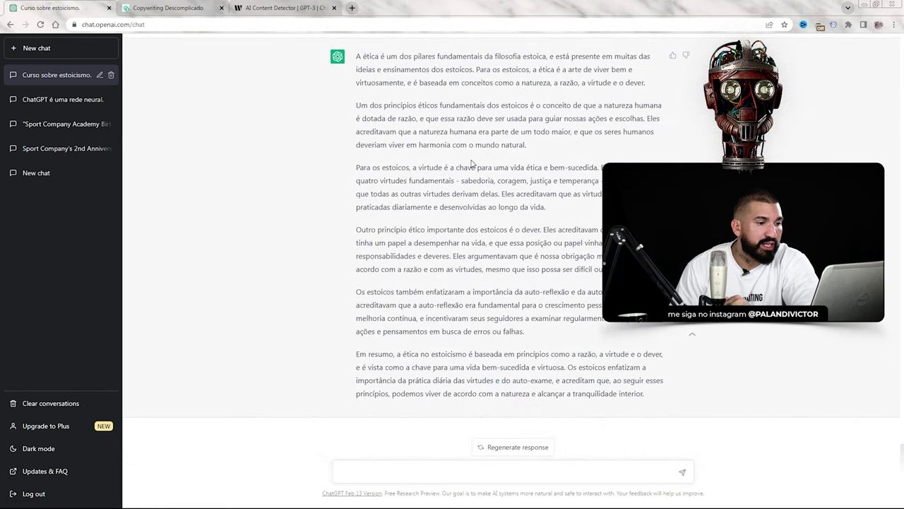
scroll(479, 184, "up", 10)
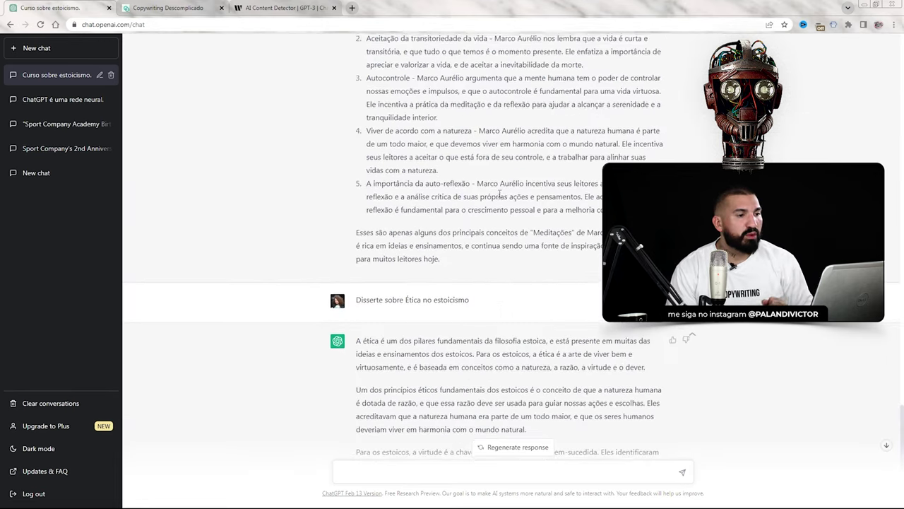
scroll(485, 207, "down", 2)
left_click_drag(367, 126, 449, 127)
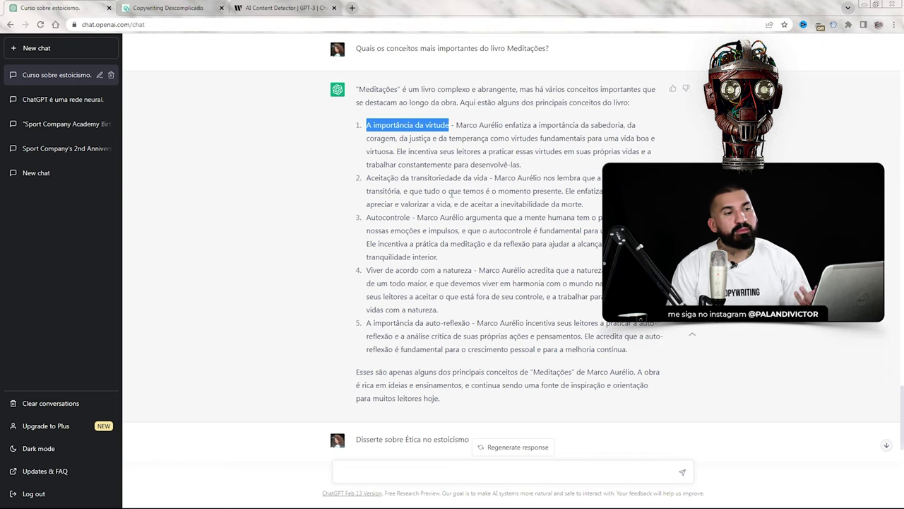